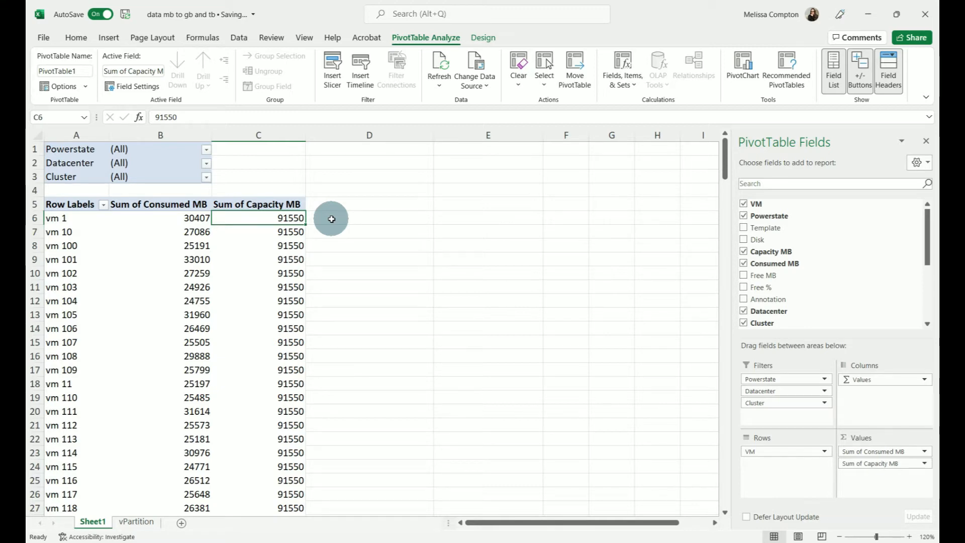
Enter a formula in D6 that divides the Consumed MB pivot value for vm 1 by 1024.
left_click(332, 218)
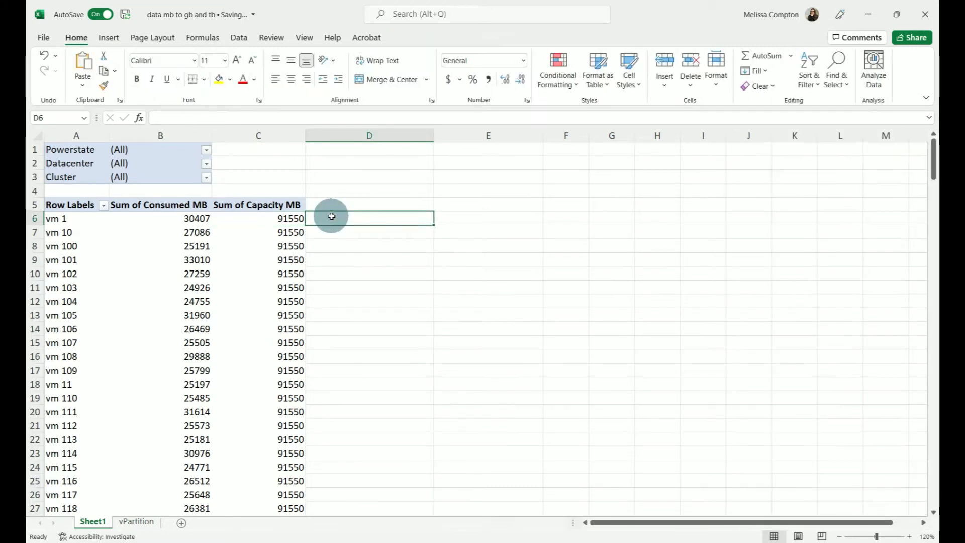
type("=")
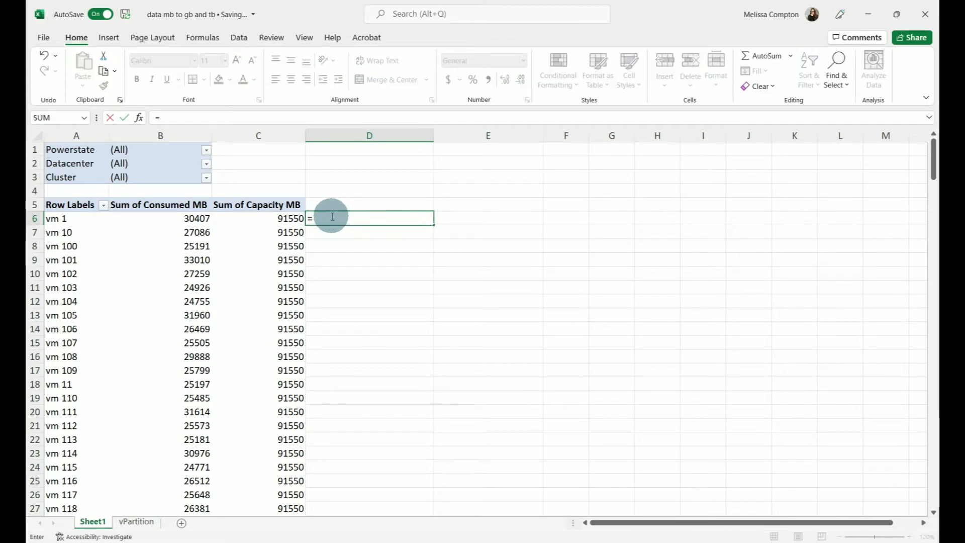
left_click(193, 219)
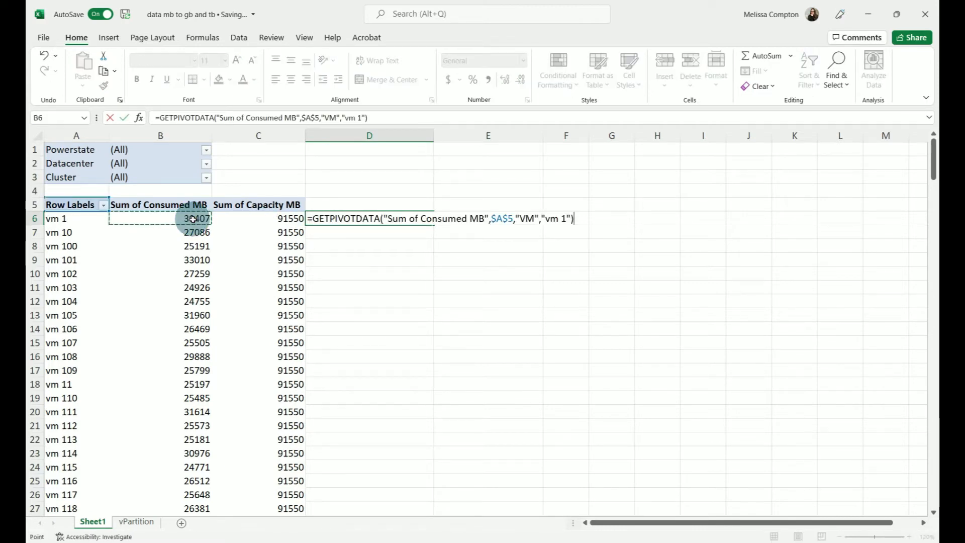
type("/1024")
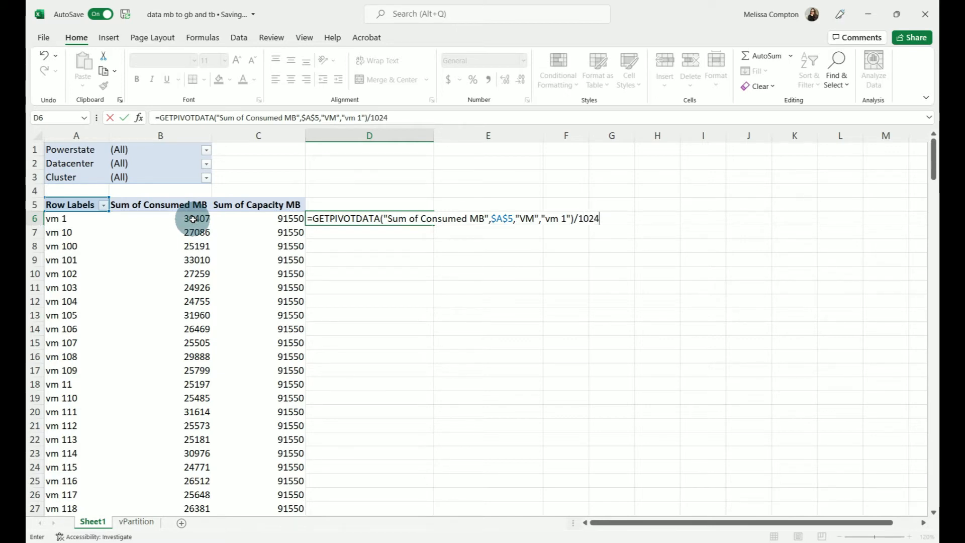
key("Return")
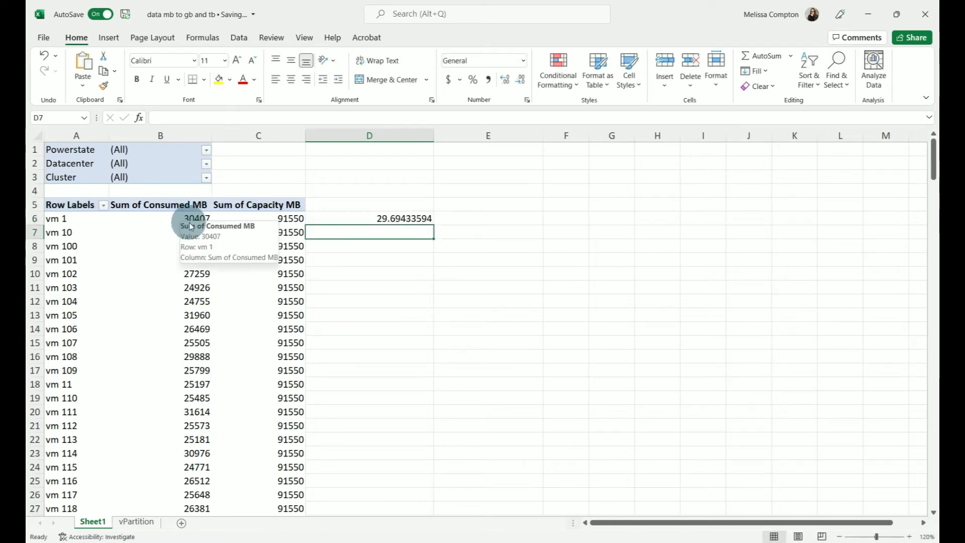
Try filling the D6 formula down to D22, check the copied cells, and clear D6:D22.
left_click(401, 218)
left_click_drag(434, 227, 433, 445)
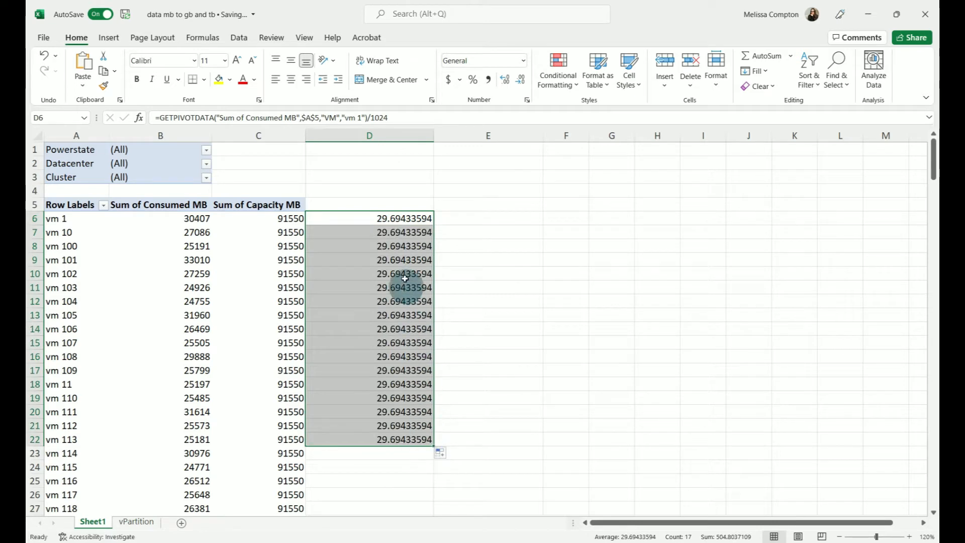
left_click(391, 232)
left_click(391, 247)
left_click(392, 261)
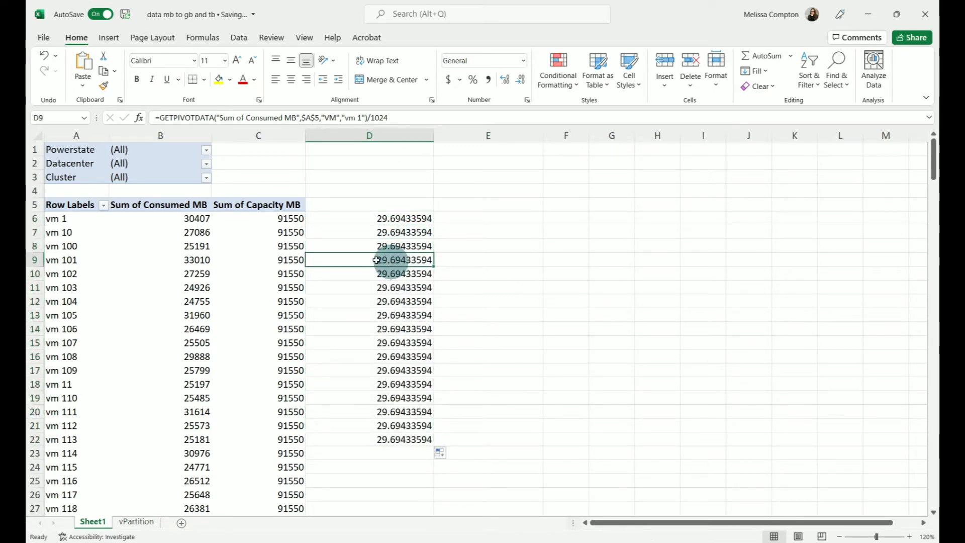
left_click_drag(385, 219, 403, 440)
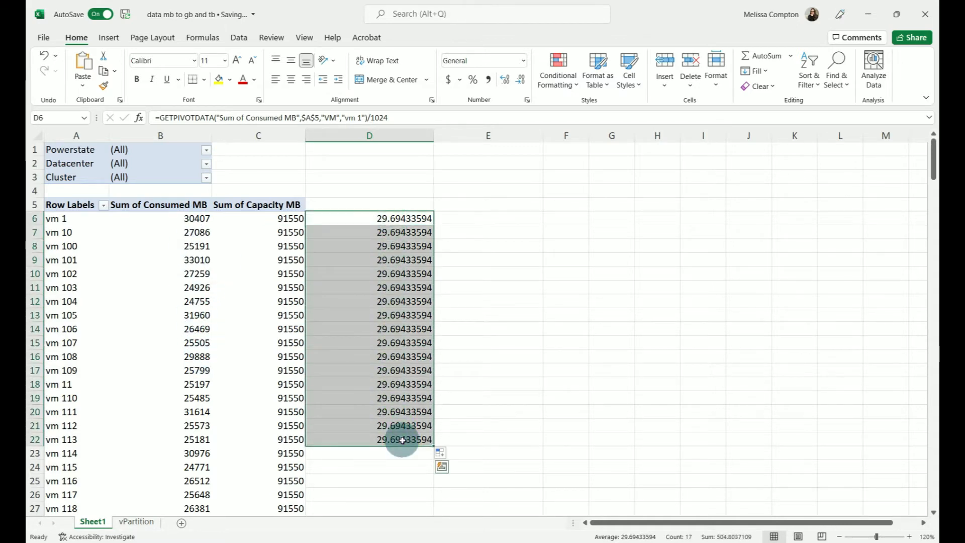
key("Delete")
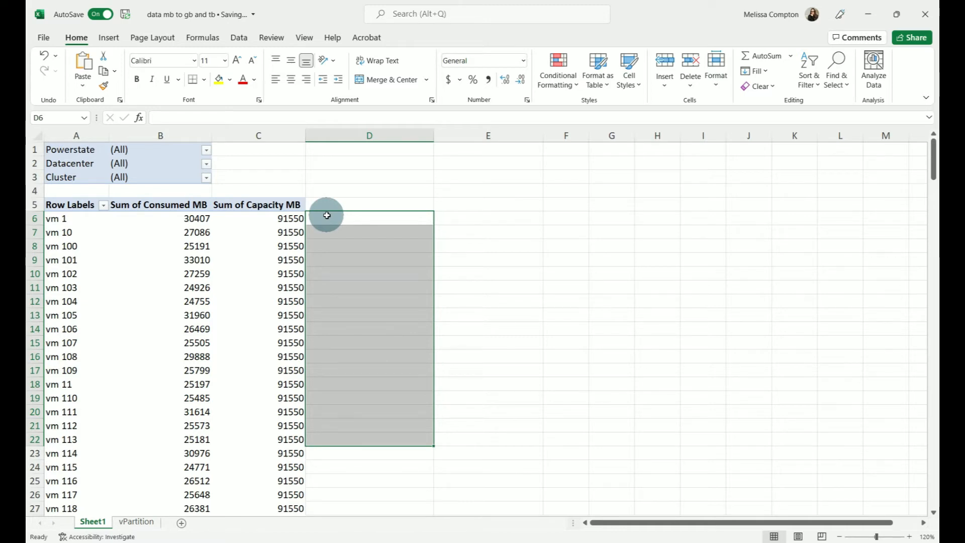
Start a new calculated field in the pivot table and name it Consumed GB.
left_click(292, 220)
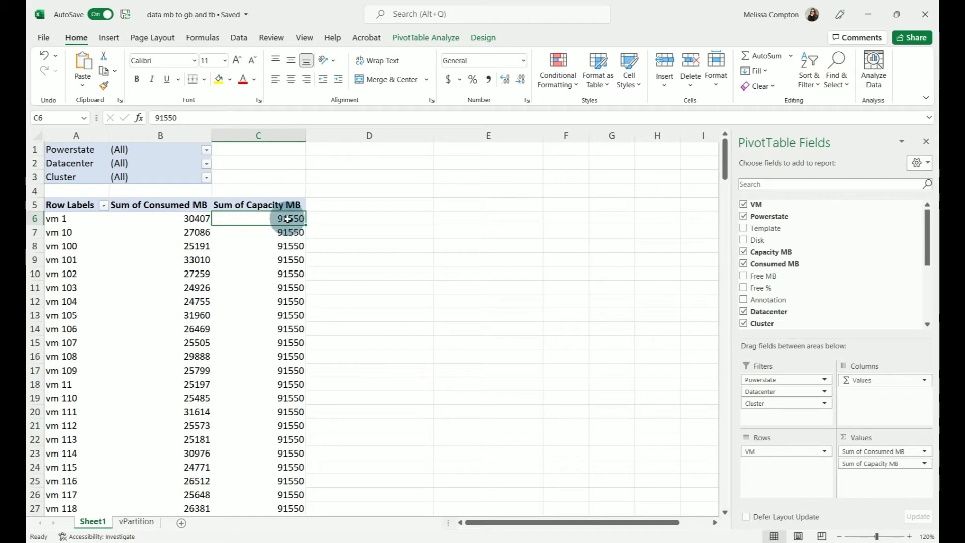
left_click(414, 38)
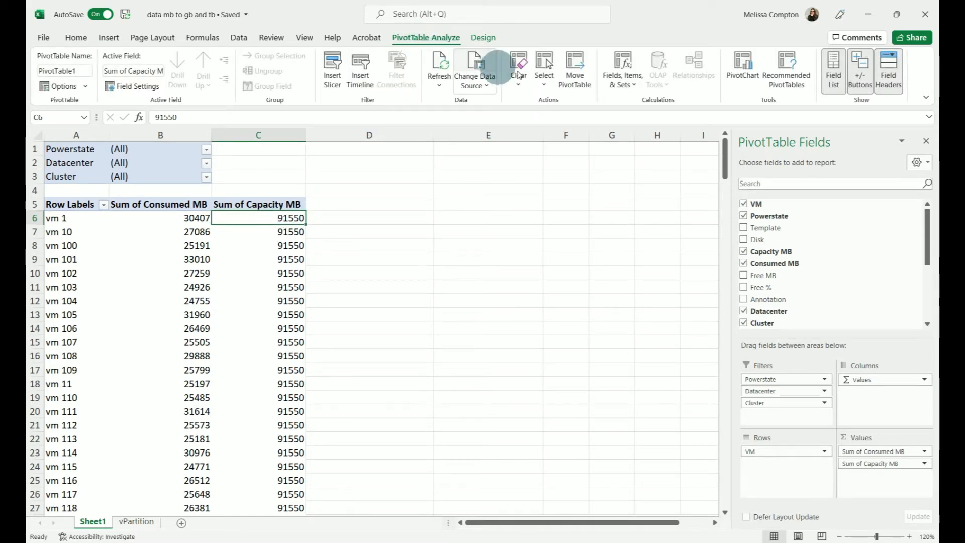
left_click(629, 88)
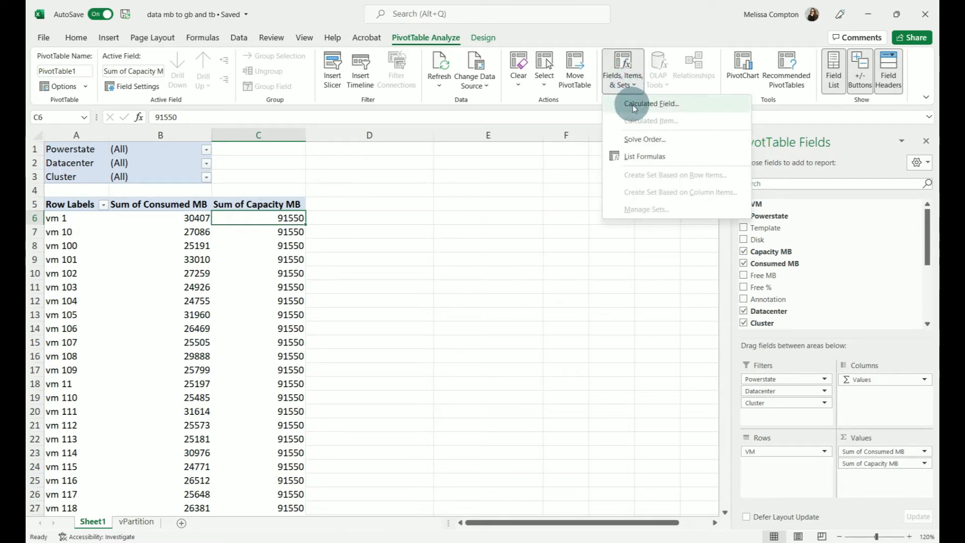
left_click(635, 104)
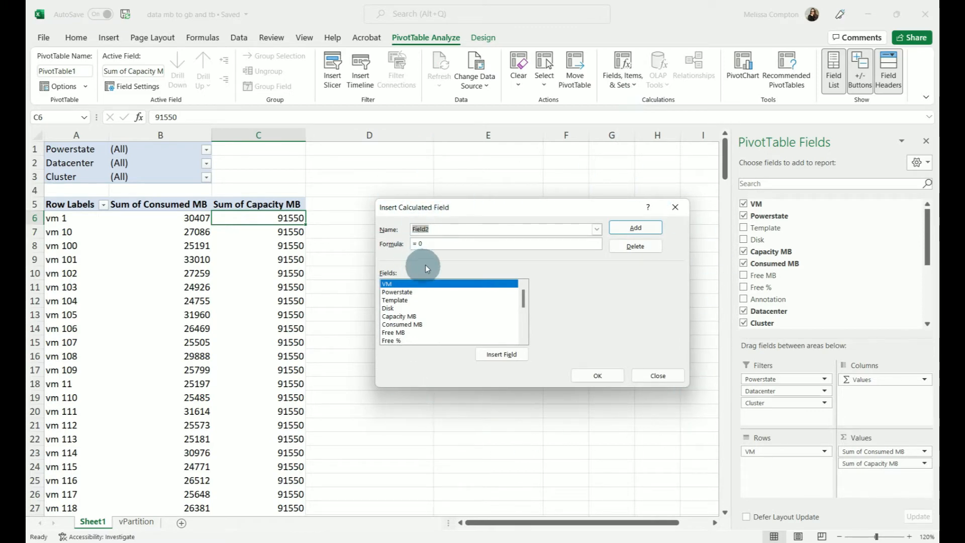
left_click_drag(471, 209, 514, 203)
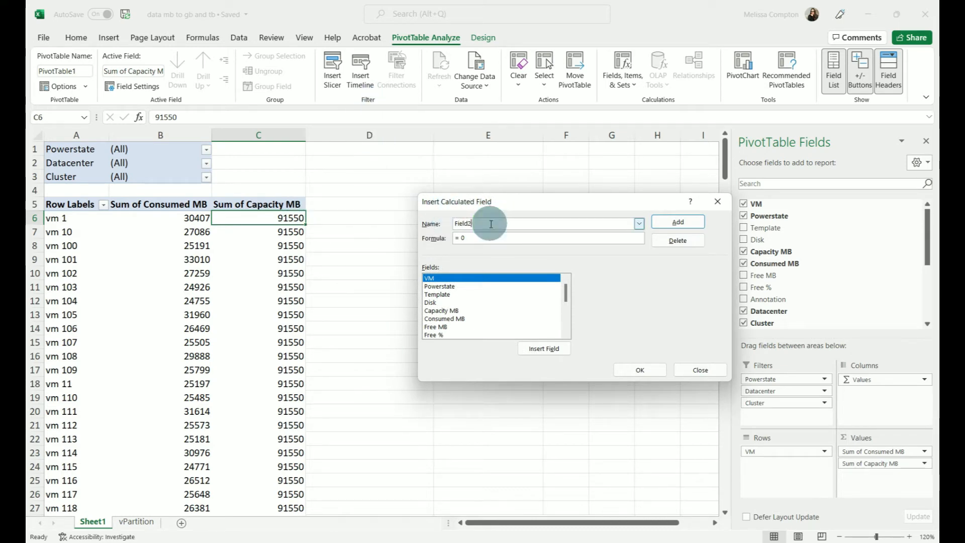
mouse_move(435, 227)
left_mouse_down()
mouse_move(475, 223)
mouse_move(452, 227)
left_mouse_up()
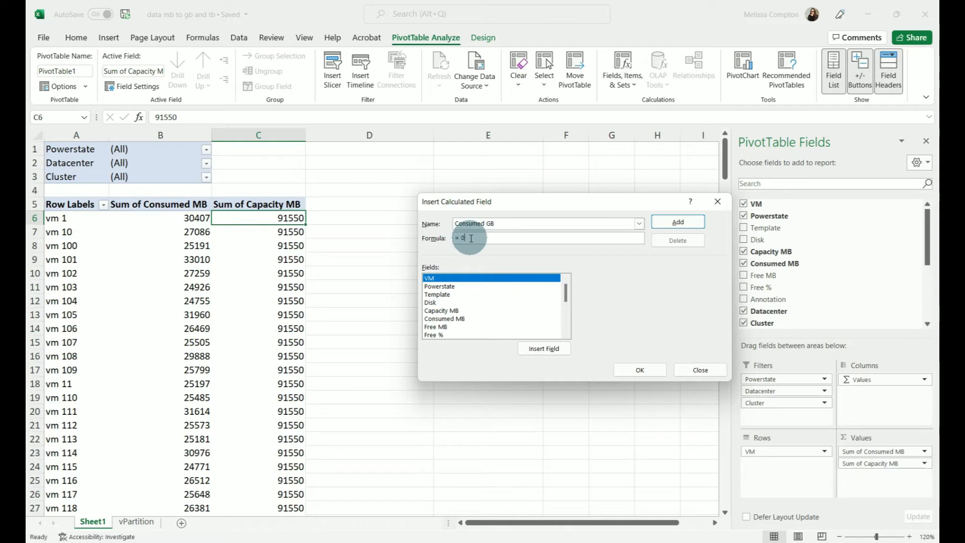
Set the Consumed GB formula to = 'Consumed MB'/1024 and add the calculated field to the pivot table.
key("BackSpace")
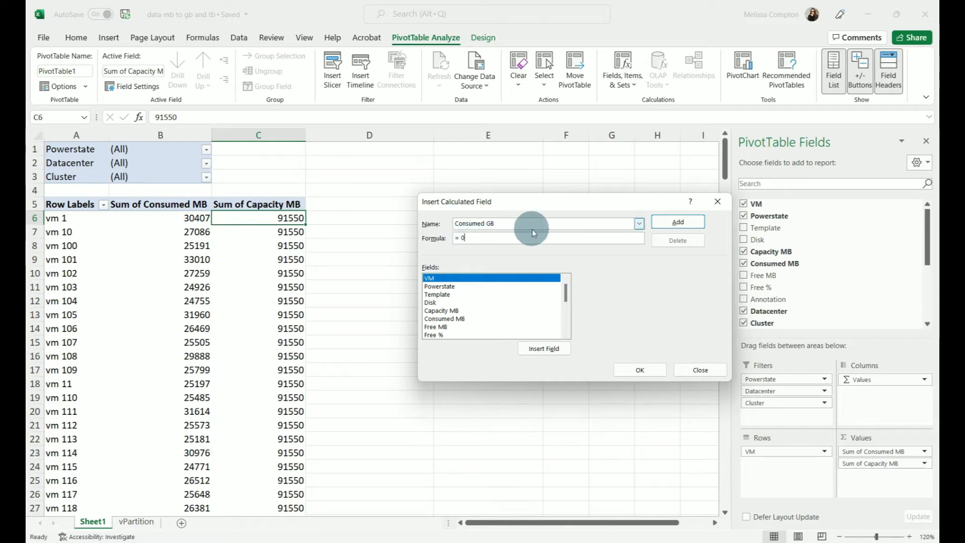
key("BackSpace")
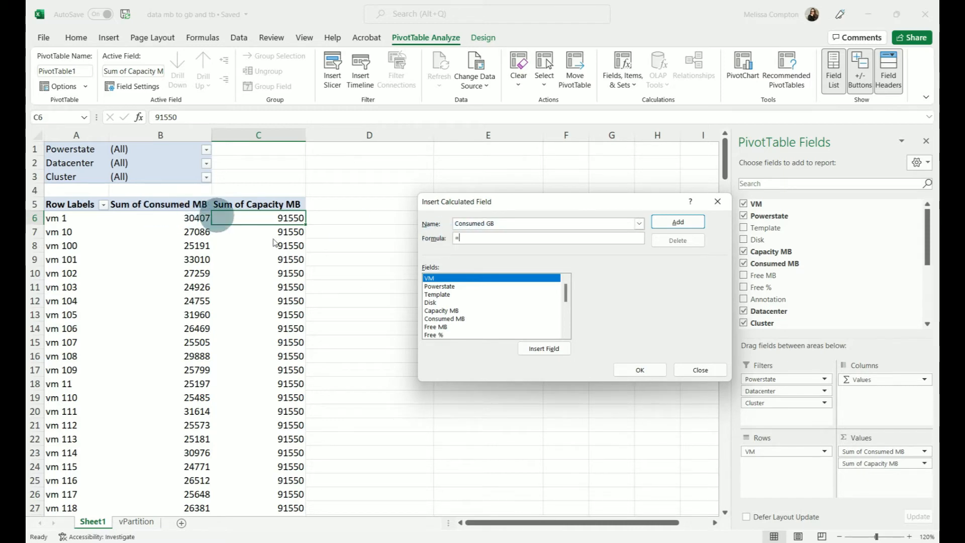
left_click(458, 320)
left_click(544, 350)
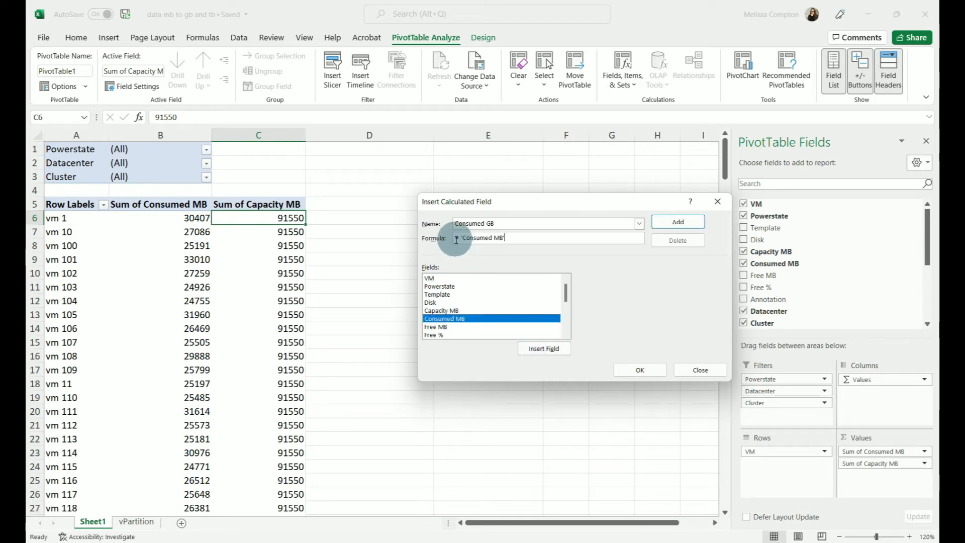
type("/1")
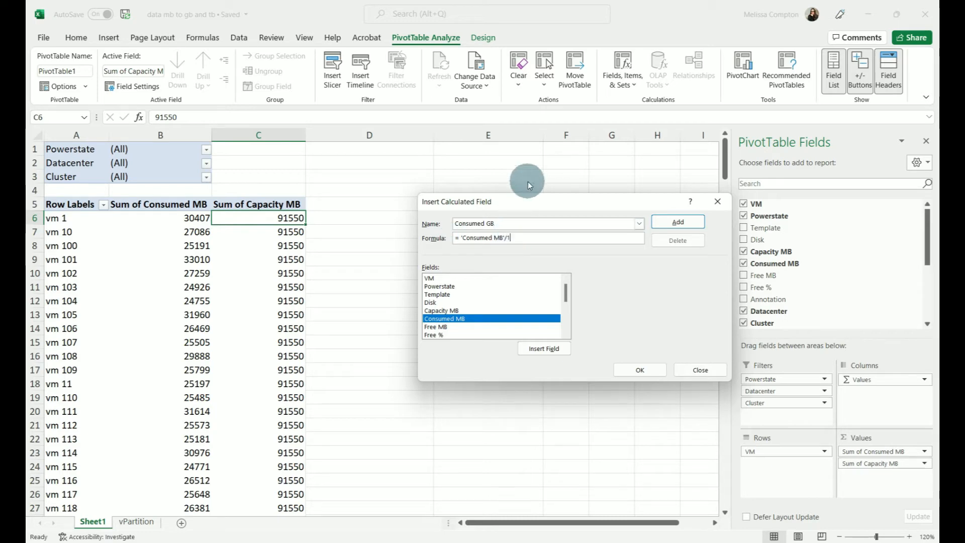
type("024")
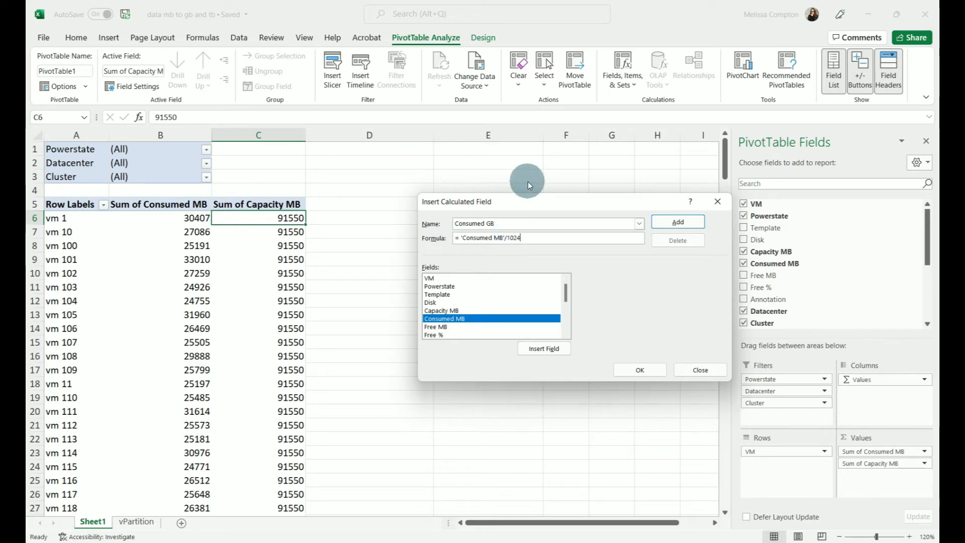
left_click(637, 373)
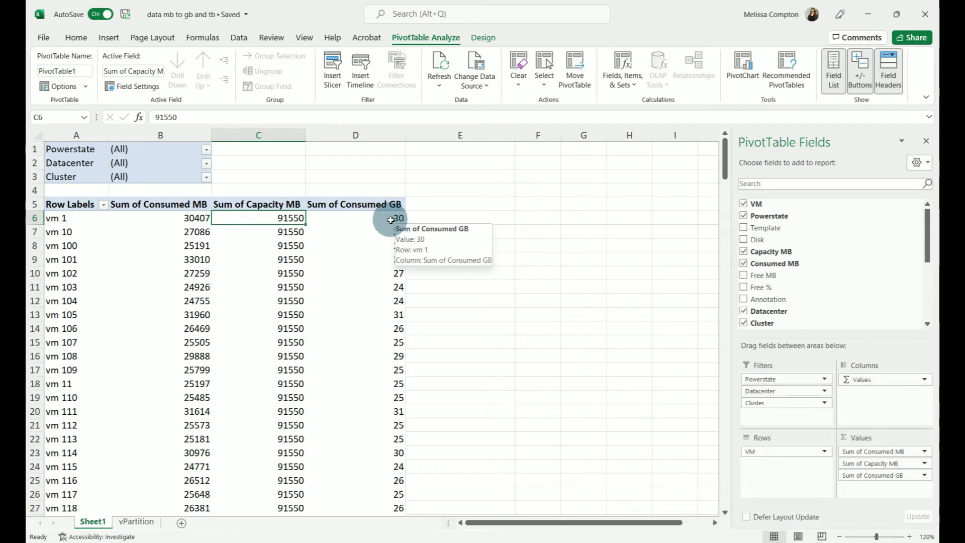
Format the whole Sum of Consumed GB column as Number with four decimal places.
left_click(390, 220)
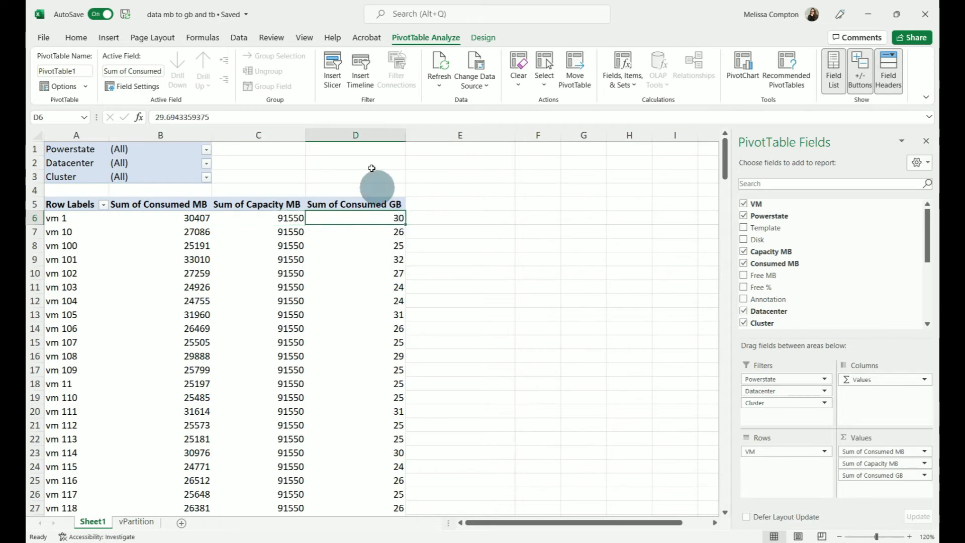
left_click(370, 136)
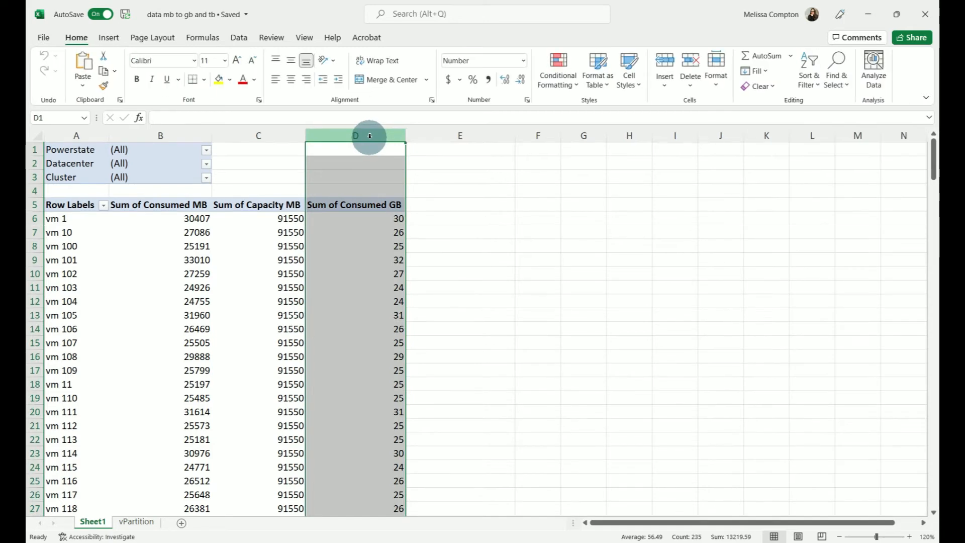
right_click(370, 136)
left_click(420, 291)
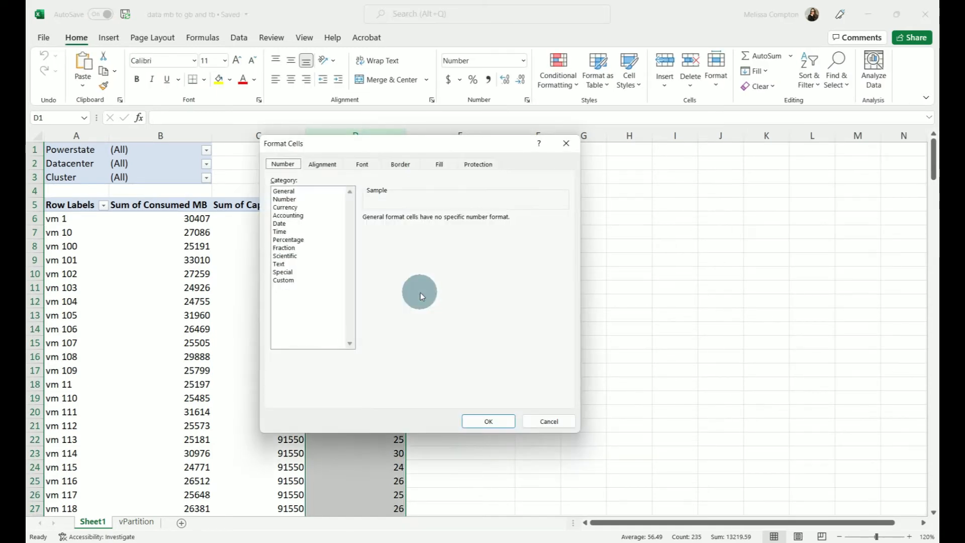
left_click(283, 200)
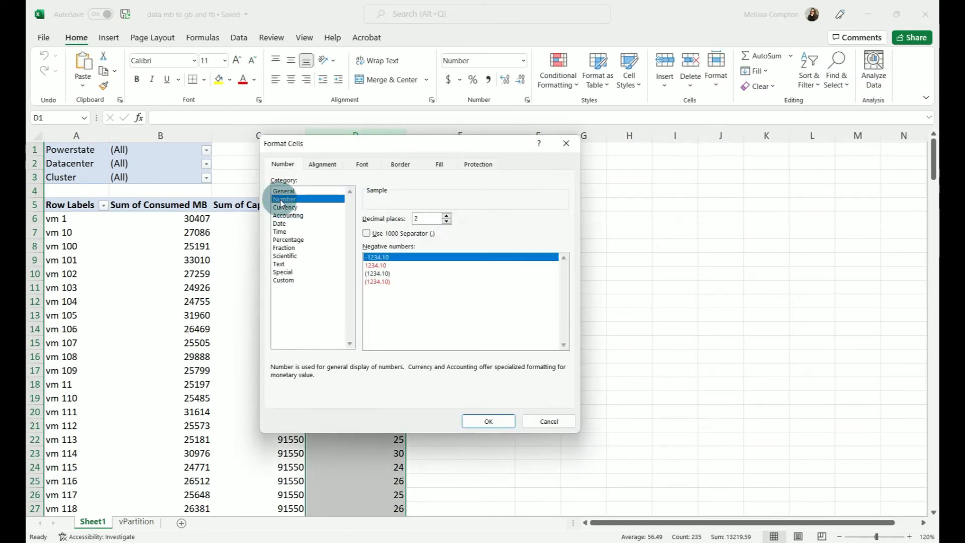
left_click(447, 216)
left_click(447, 216)
left_click(446, 216)
left_click(446, 223)
left_click(488, 421)
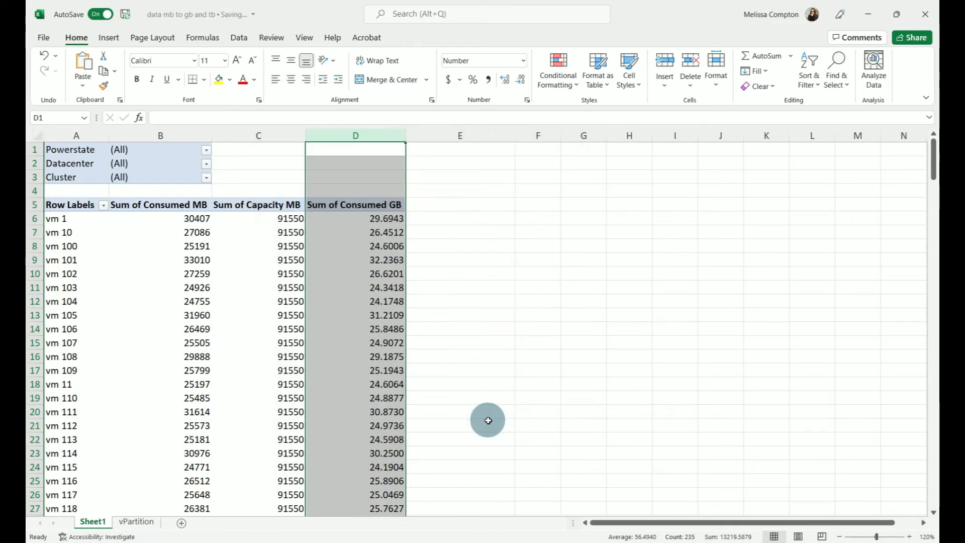
left_click(380, 220)
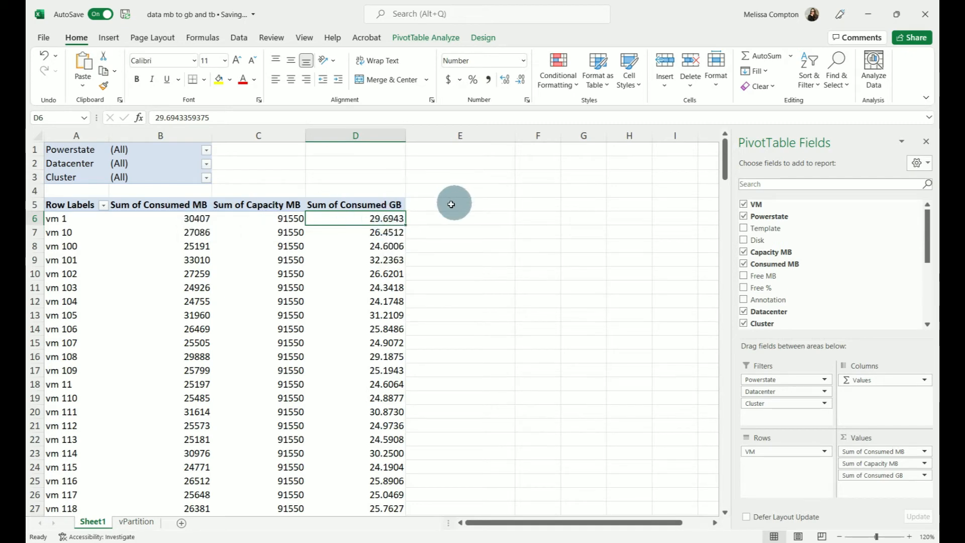
Start another calculated field in the pivot table and name it Consumed TB.
left_click(282, 216)
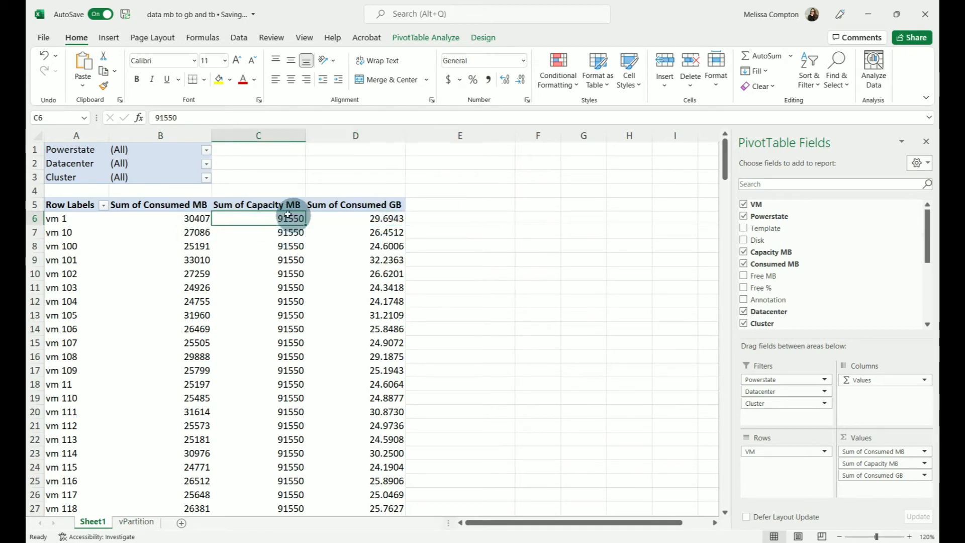
left_click(439, 38)
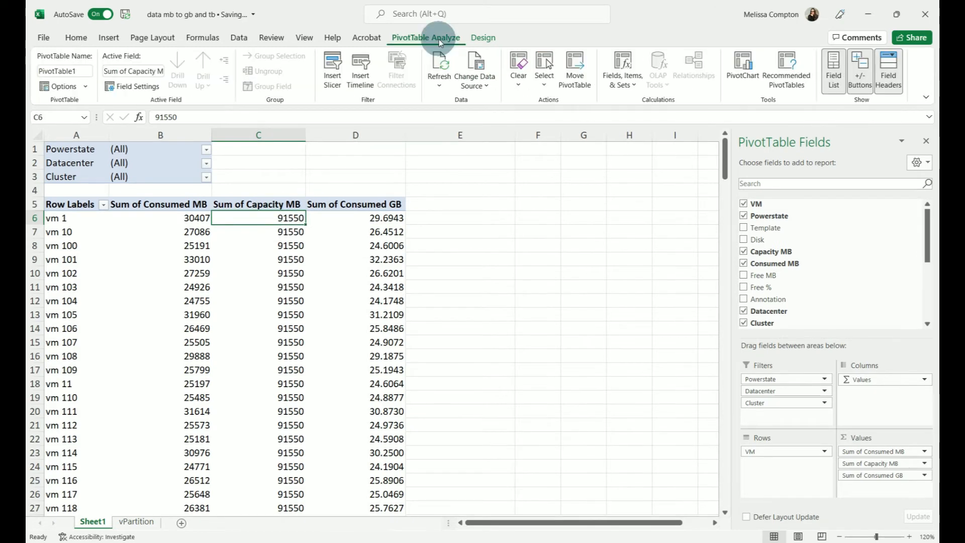
left_click(632, 90)
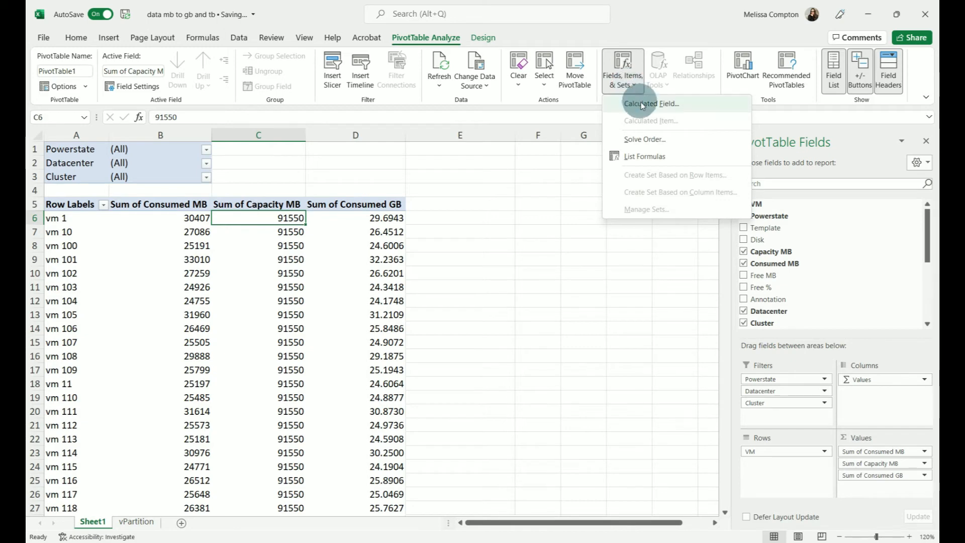
left_click(641, 101)
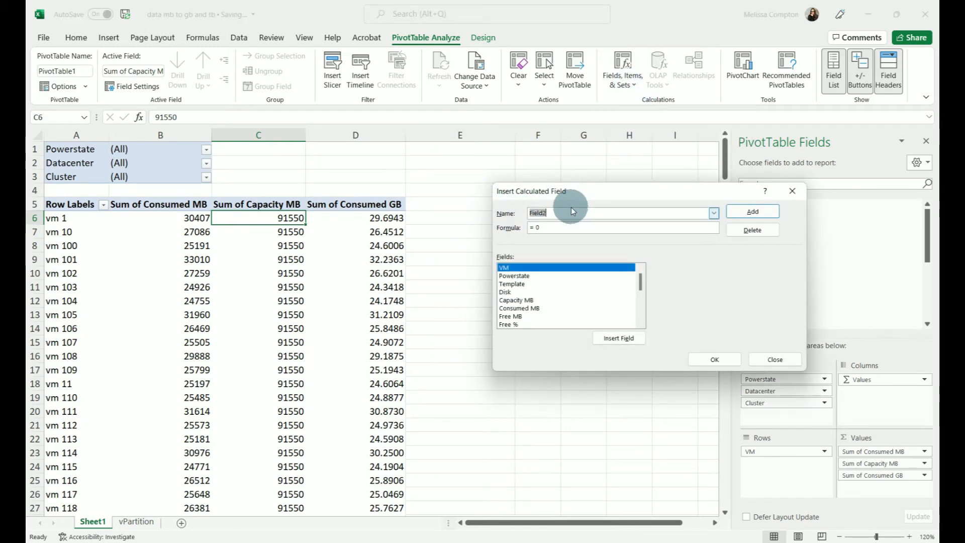
type("Cons")
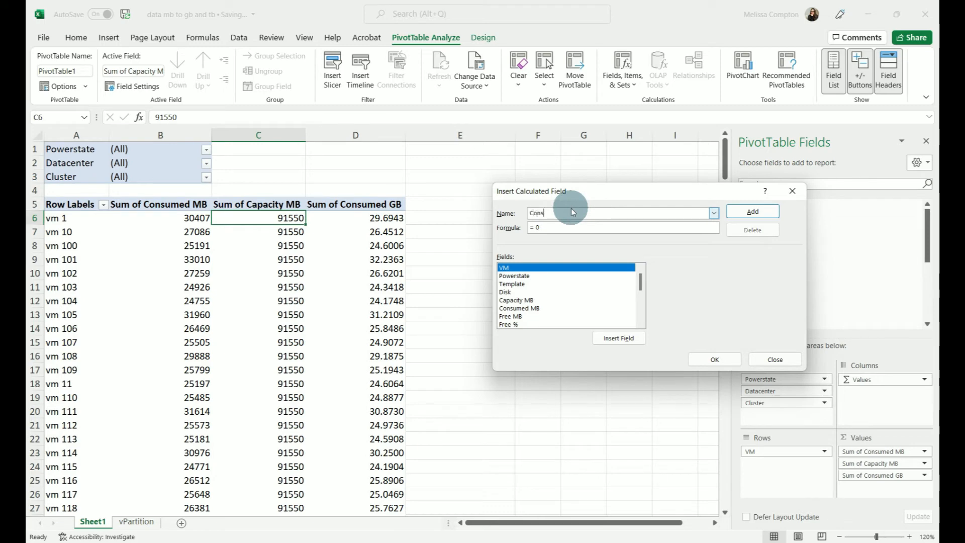
type("umed")
Set the Consumed TB formula to = 'Consumed MB'/1048576 and add the calculated field to the pivot table.
left_click(563, 226)
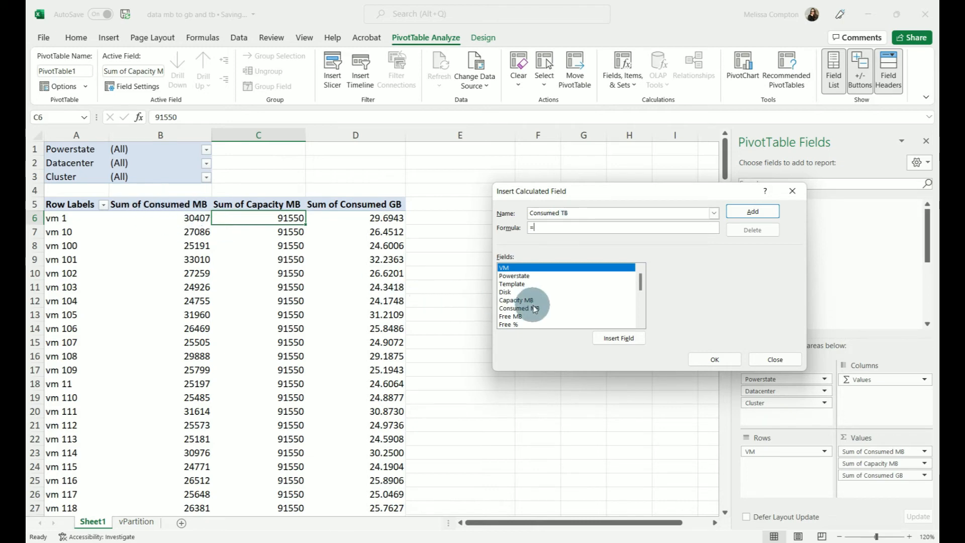
left_click(518, 307)
left_click(614, 341)
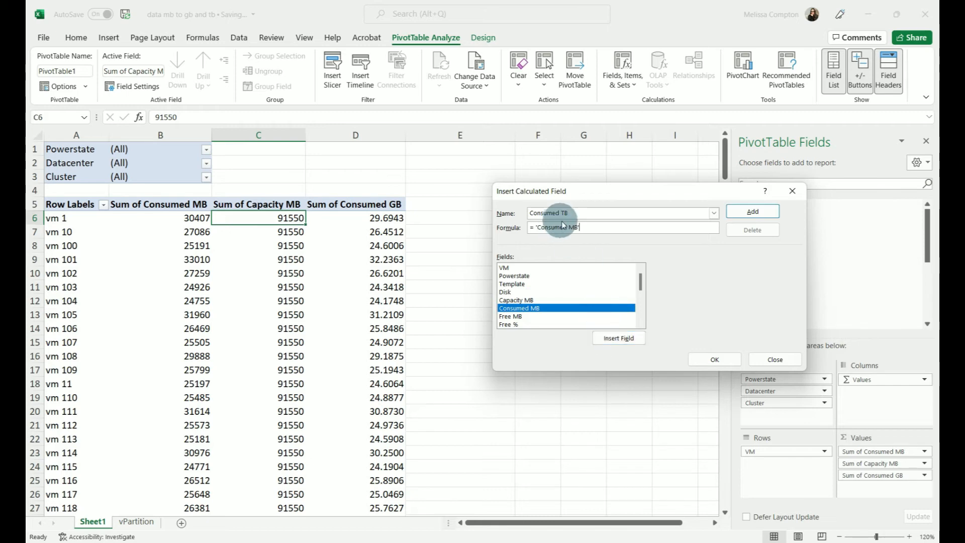
type("/")
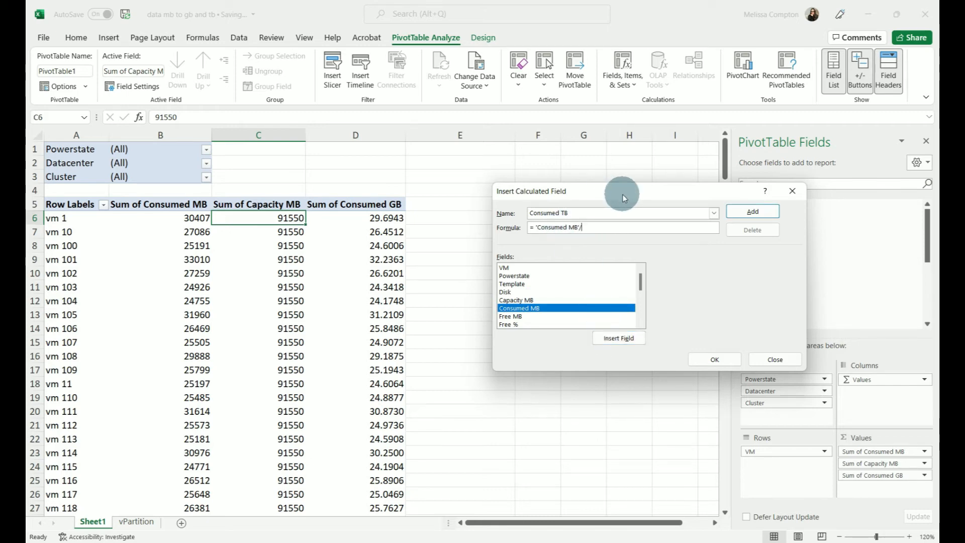
type("1048576")
left_click(716, 359)
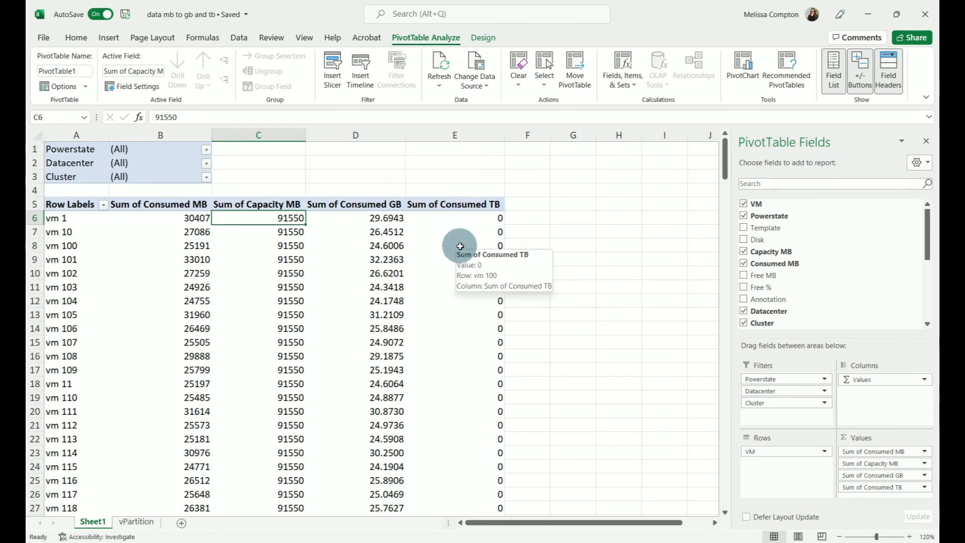
Format the whole Sum of Consumed TB column as Number with four decimal places.
left_click(456, 135)
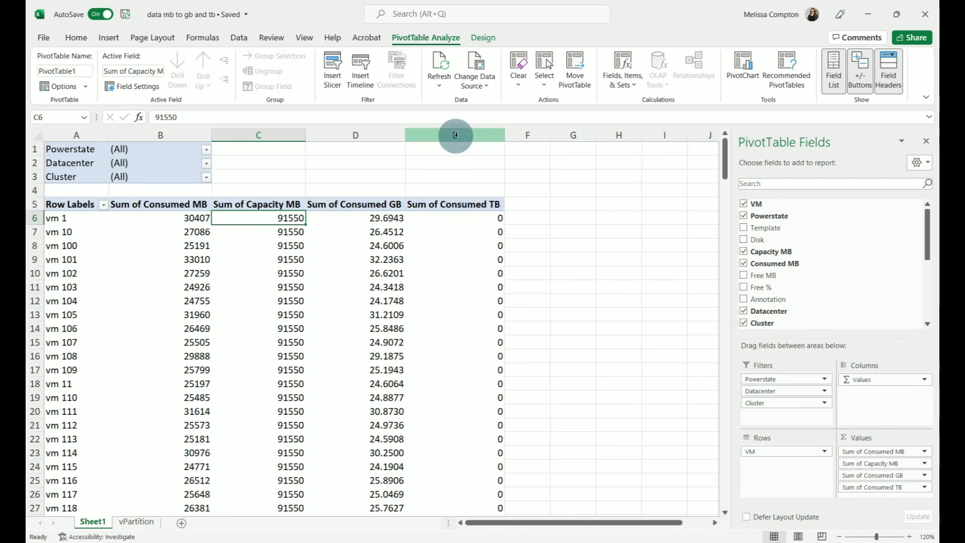
right_click(455, 135)
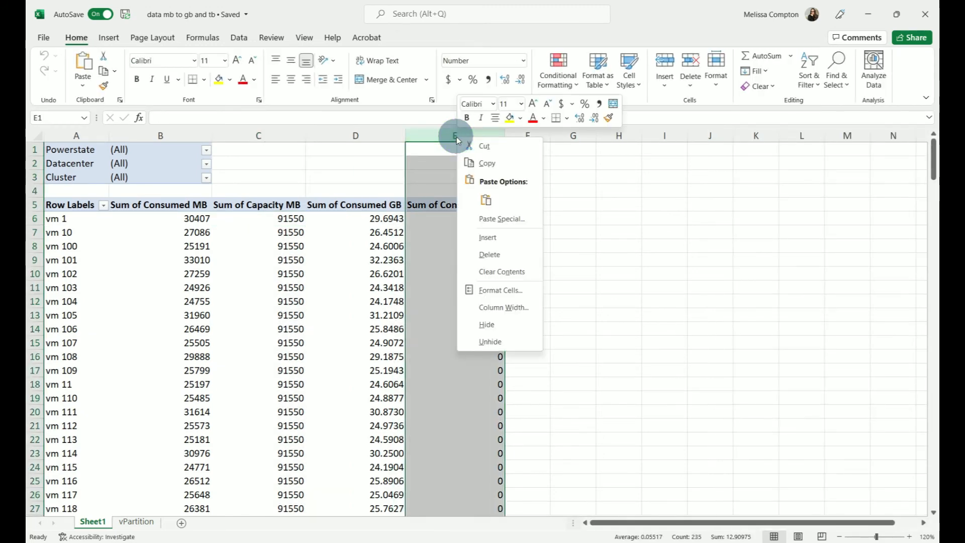
left_click(503, 290)
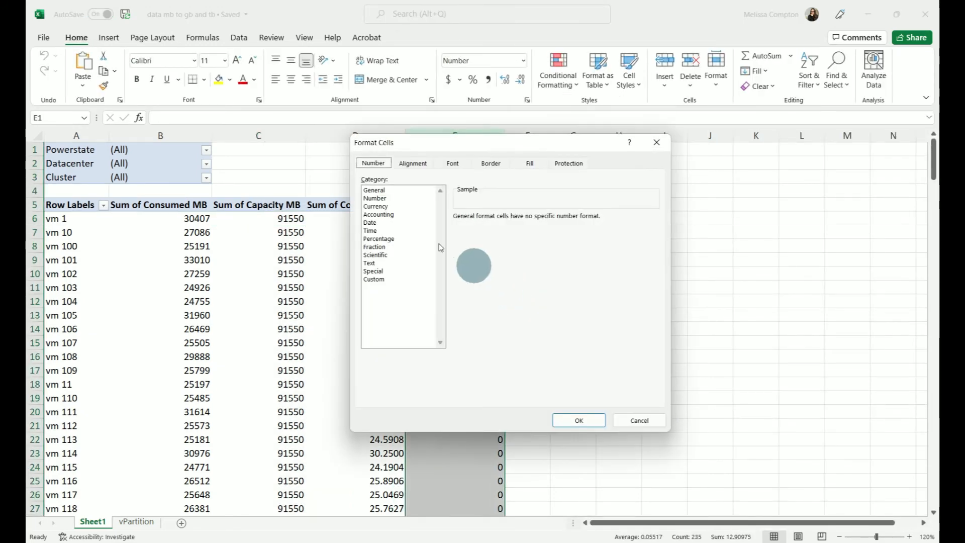
left_click(375, 198)
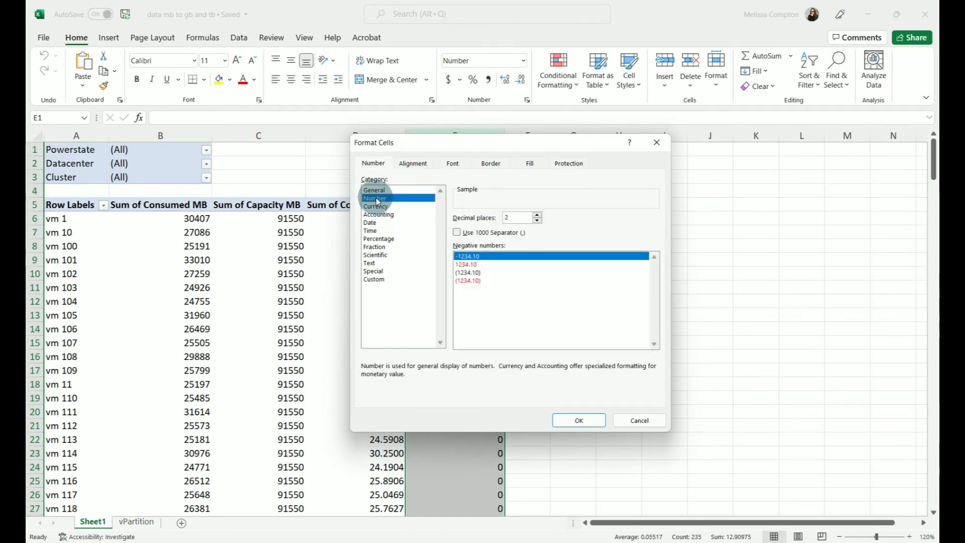
double_click(537, 216)
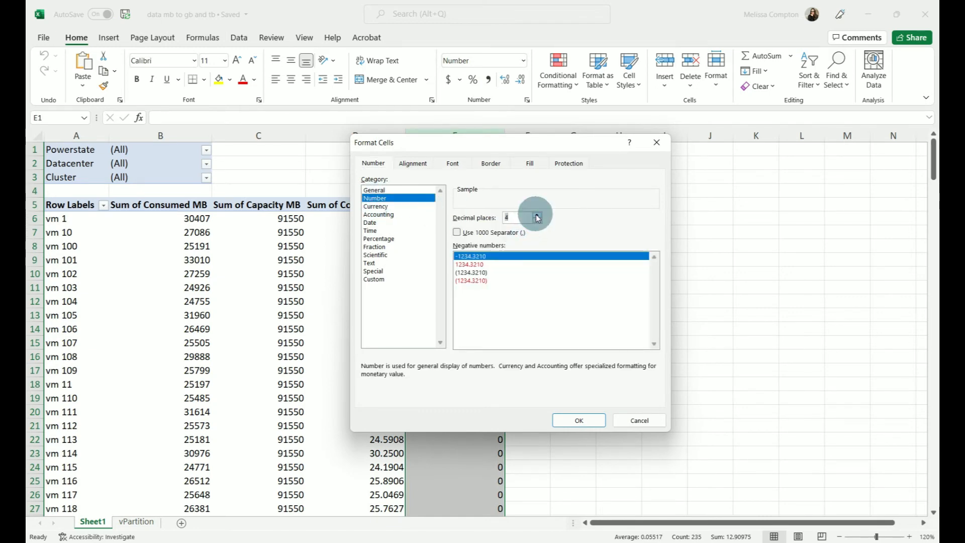
left_click(579, 420)
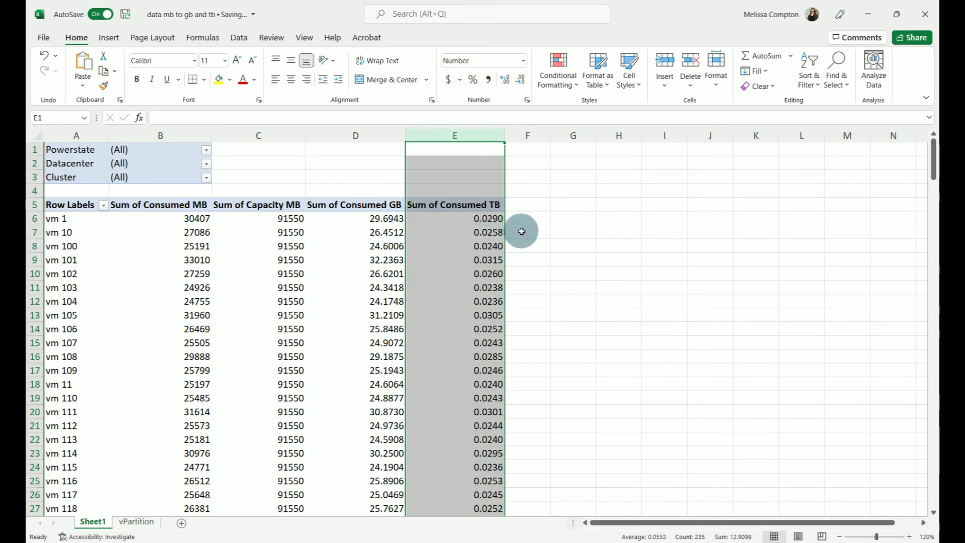
Try to delete the entire worksheet column that holds Sum of Consumed TB.
key("ctrl+Down")
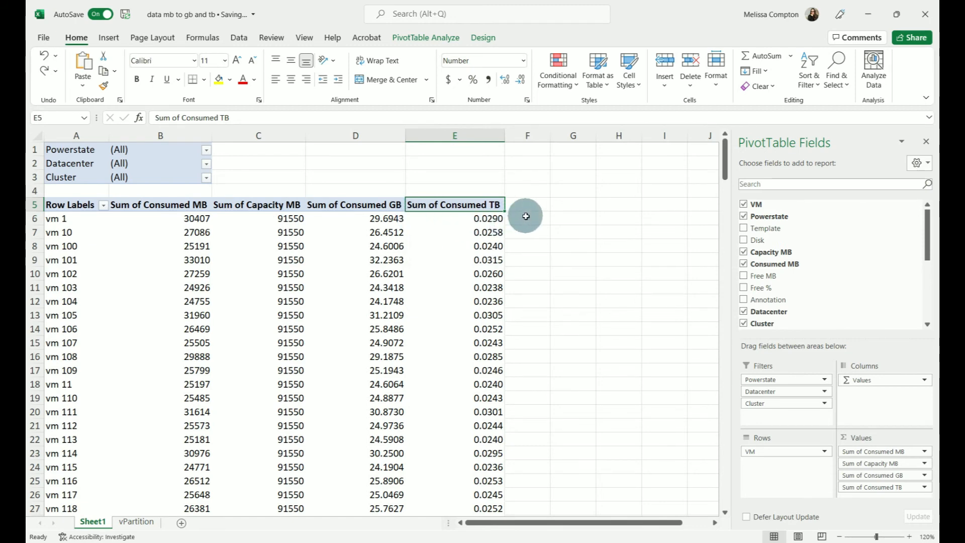
left_click(459, 134)
right_click(463, 139)
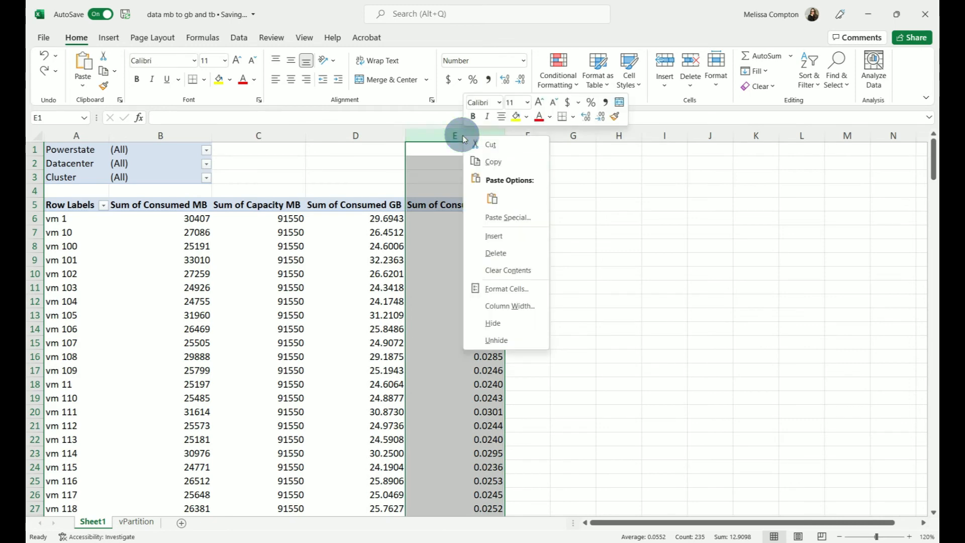
left_click(497, 253)
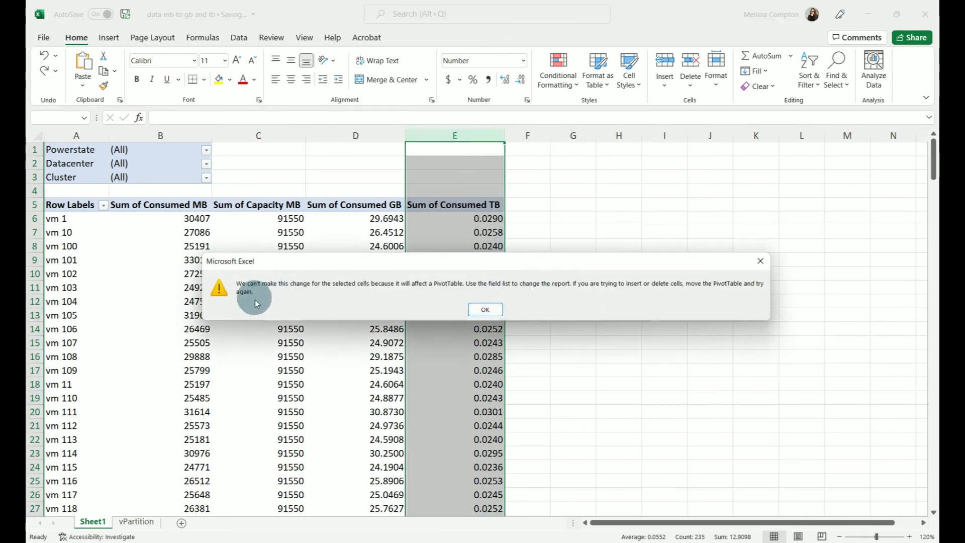
left_click(483, 310)
Remove the Sum of Consumed TB and Sum of Consumed GB value fields from the pivot table.
left_click(428, 206)
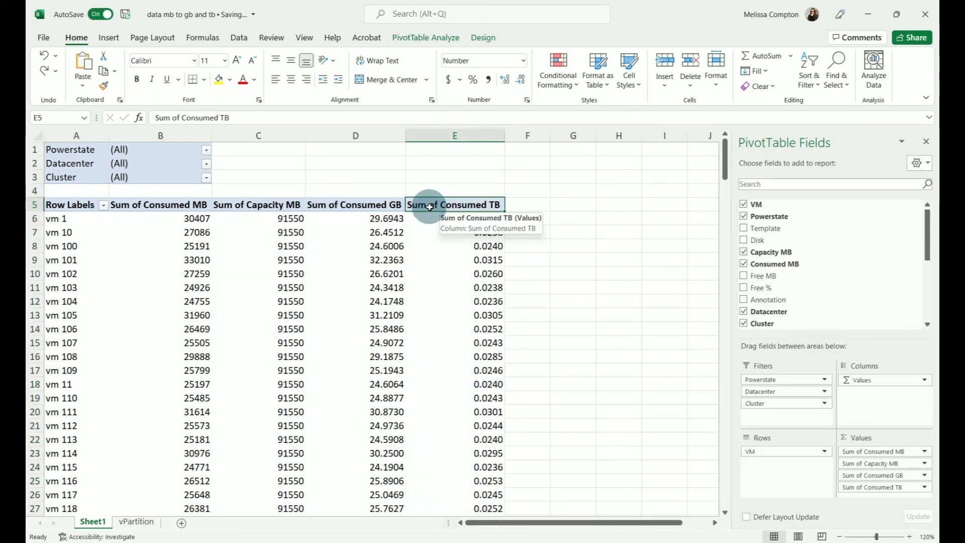
right_click(434, 207)
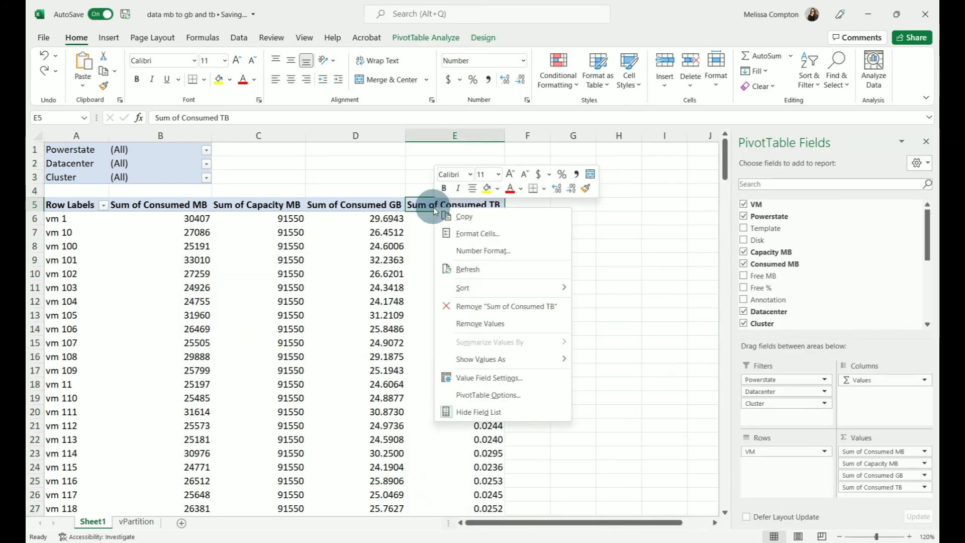
left_click(488, 306)
left_click(347, 205)
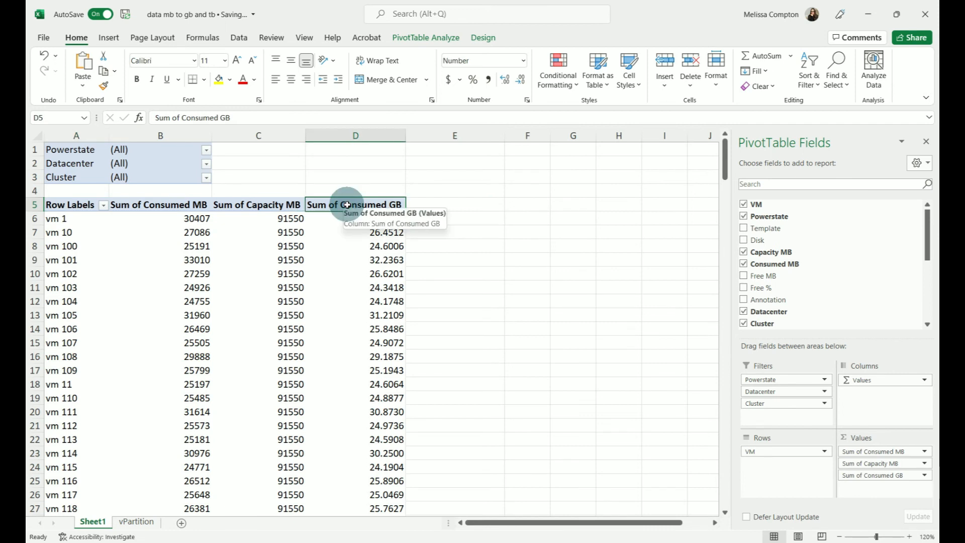
right_click(337, 207)
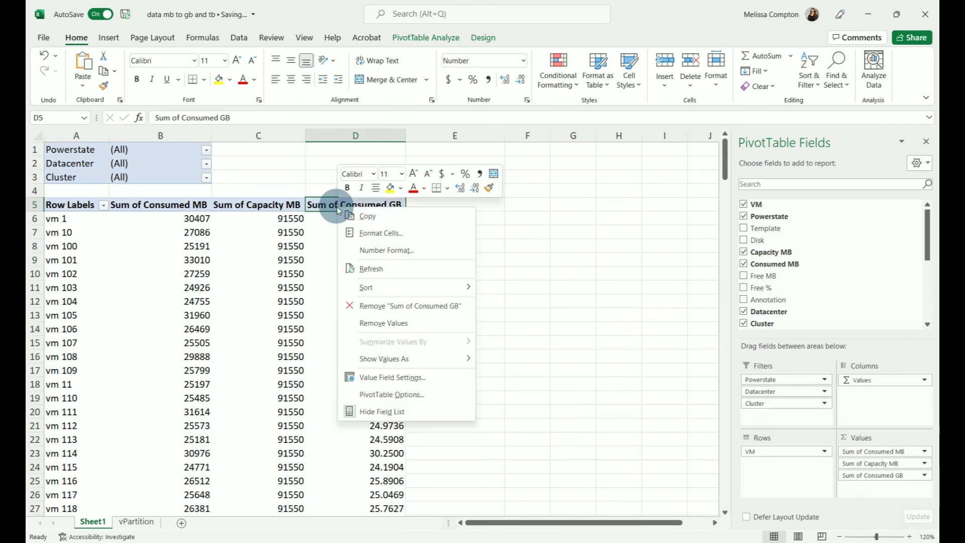
left_click(397, 304)
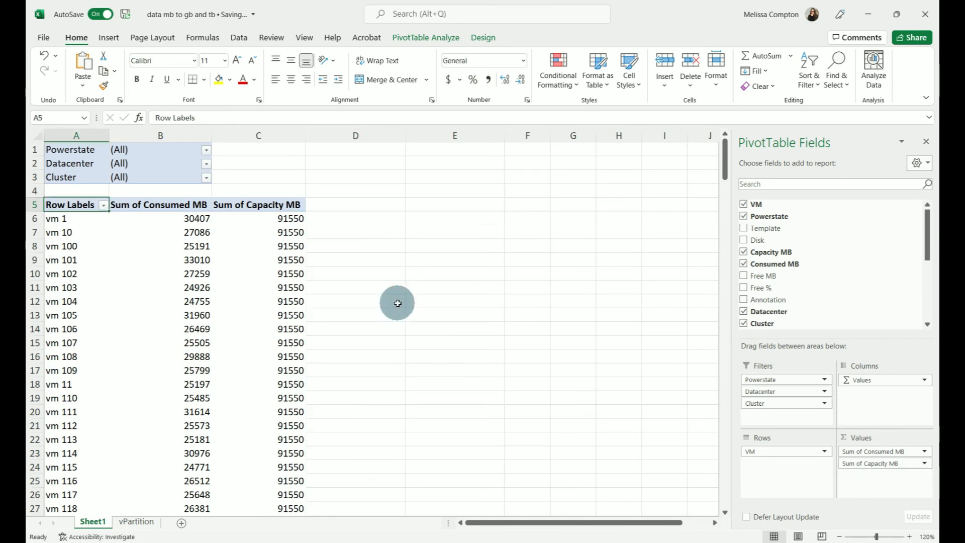